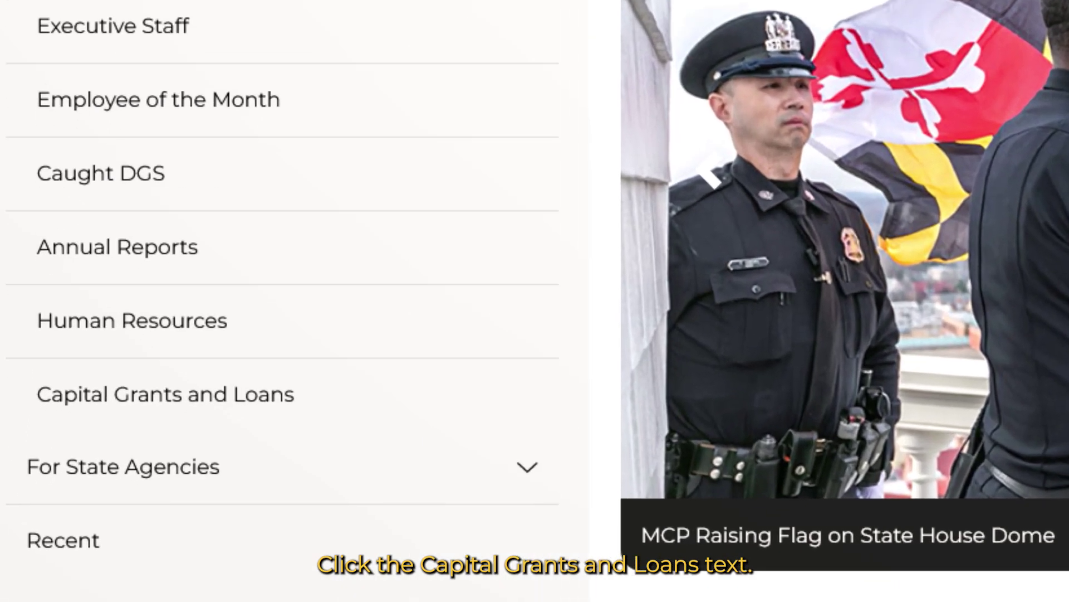
- Go to 'Capital Grants and Loans' from the General Info menu
left_click(241, 406)
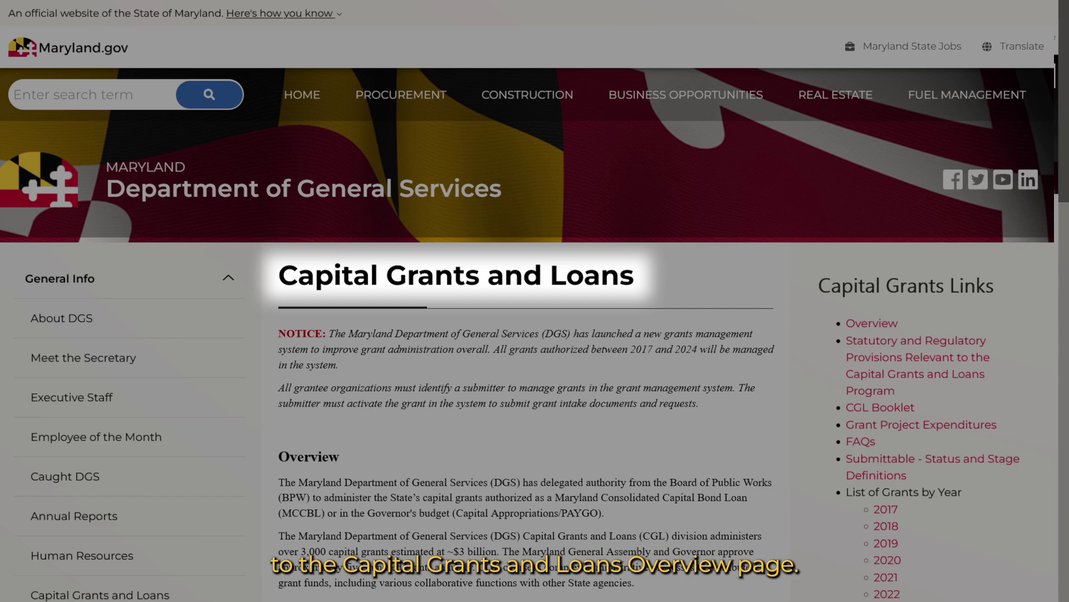
- Follow the Intake Process link for submitting an Activate Grant request
scroll(535, 301, "down", 7)
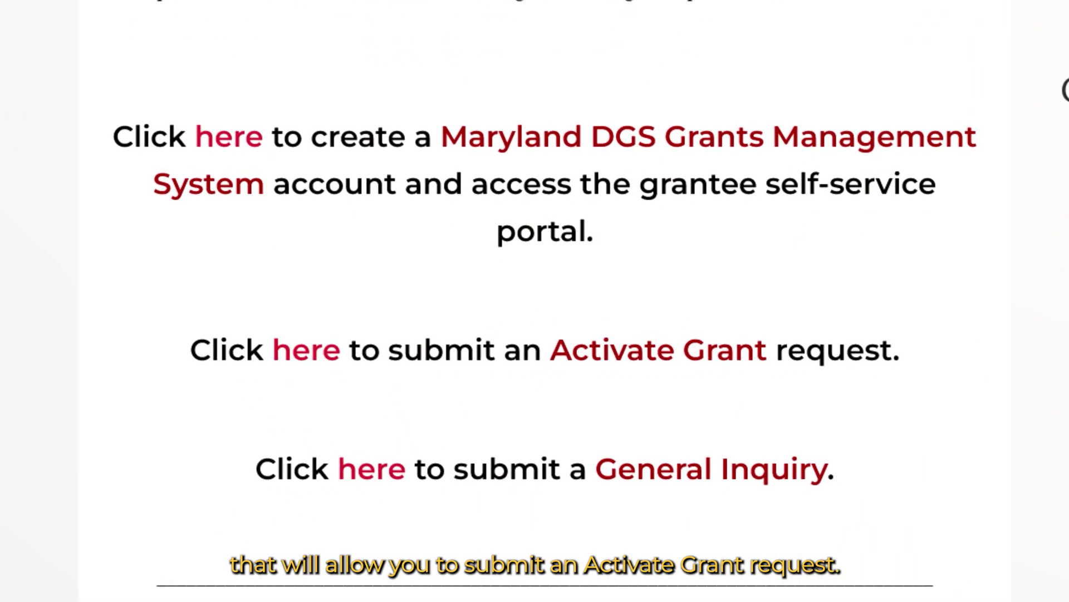
left_click(299, 349)
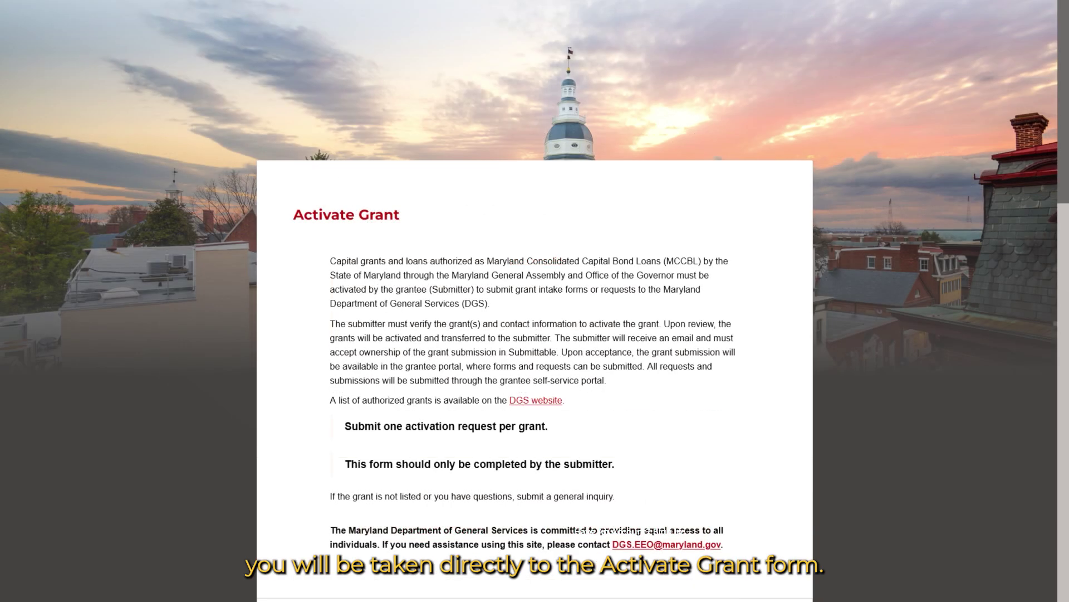
- Scroll through the Activate Grant form down to its Submit buttons
scroll(535, 301, "down", 13)
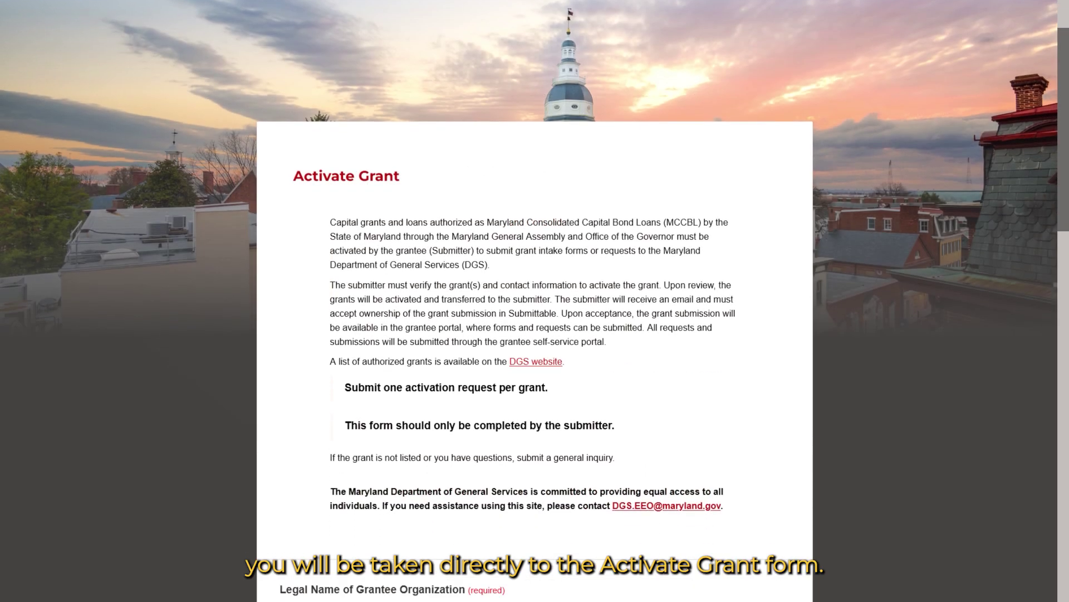
scroll(534, 300, "down", 1)
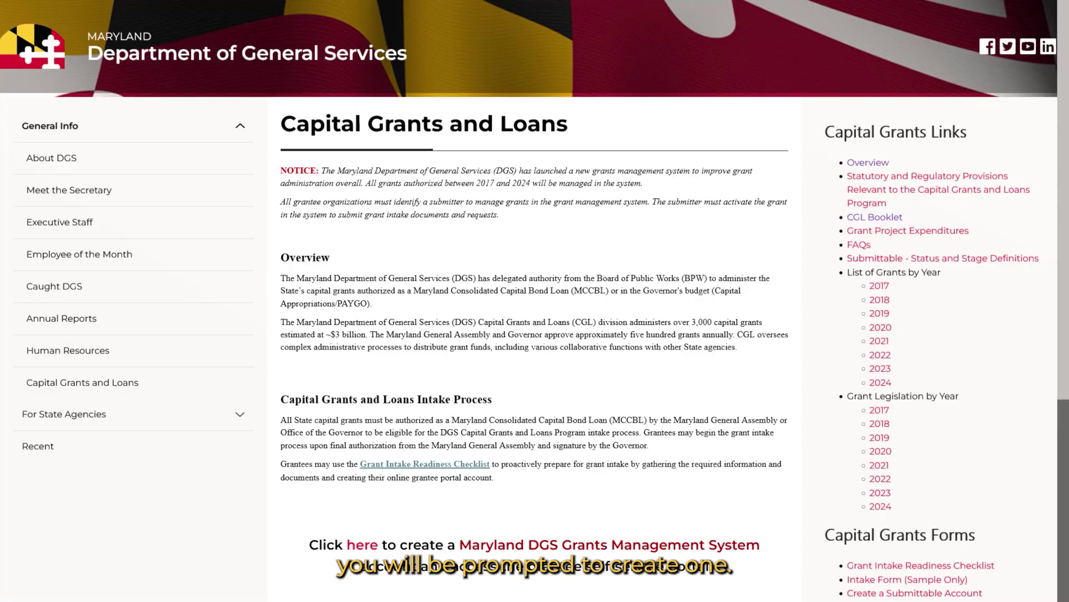
- Scroll down the Capital Grants and Loans page toward the Instructional Videos section
scroll(535, 300, "down", 8)
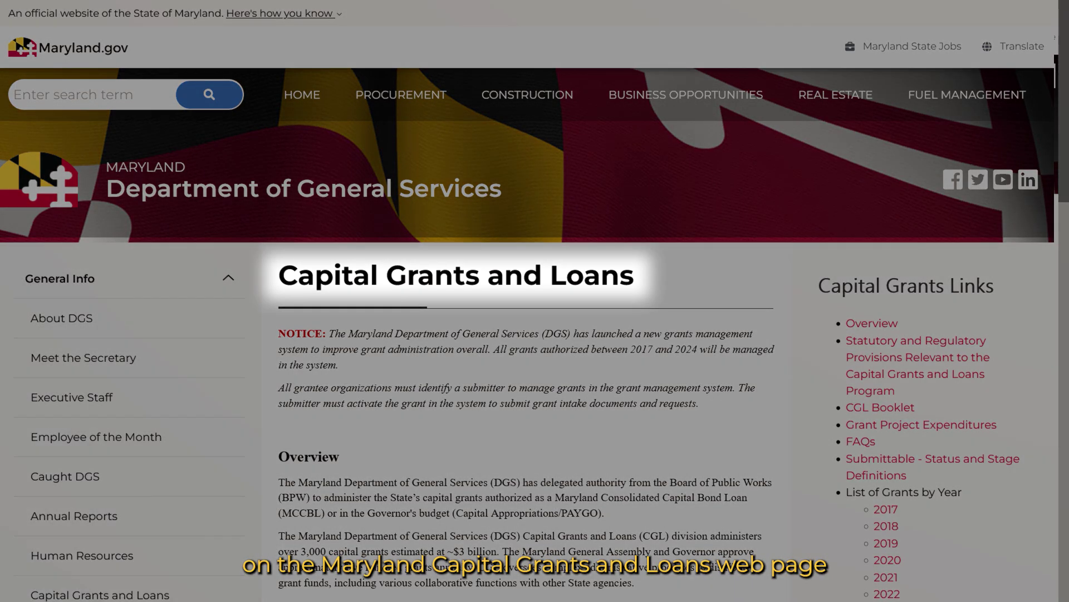
- Follow the first Intake Process link to create a grants management account and reach the portal
scroll(535, 300, "down", 8)
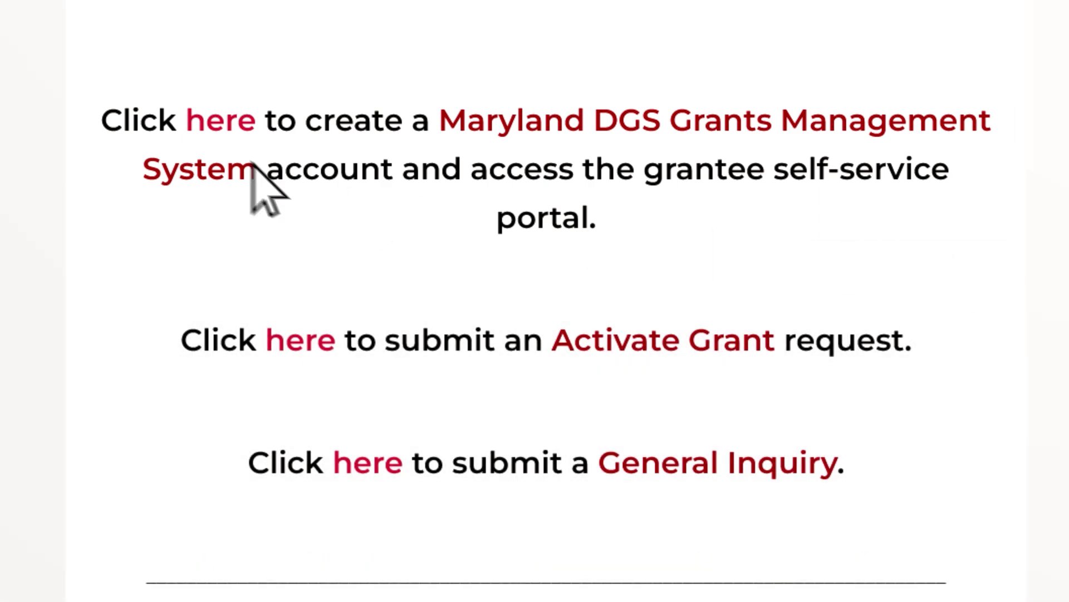
left_click(223, 134)
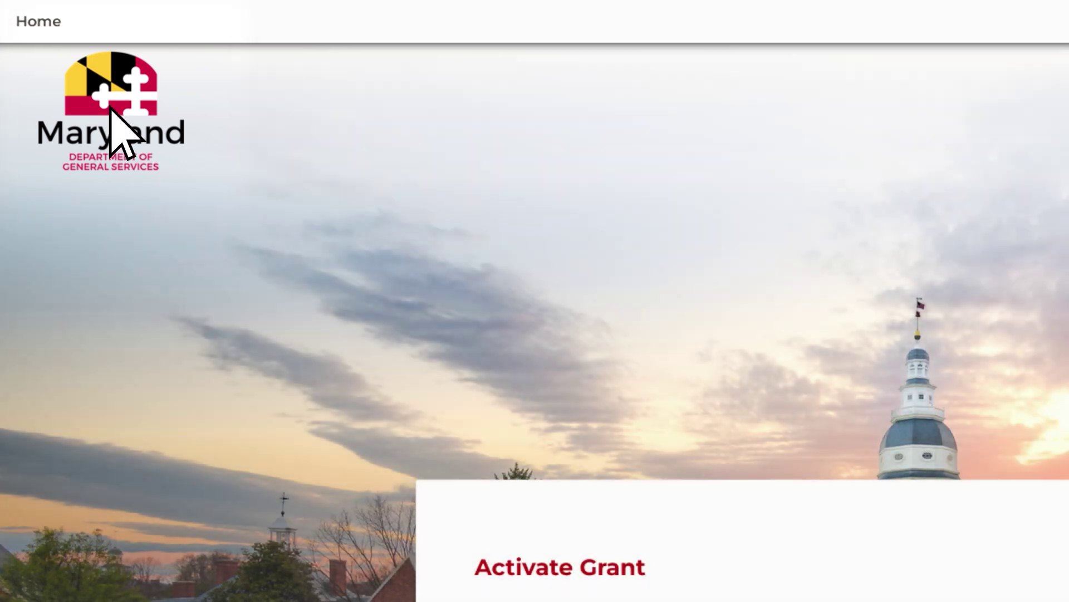
- Return to the DGS home site and open the 2024 grant listing under List of Grants by Year
left_click(112, 108)
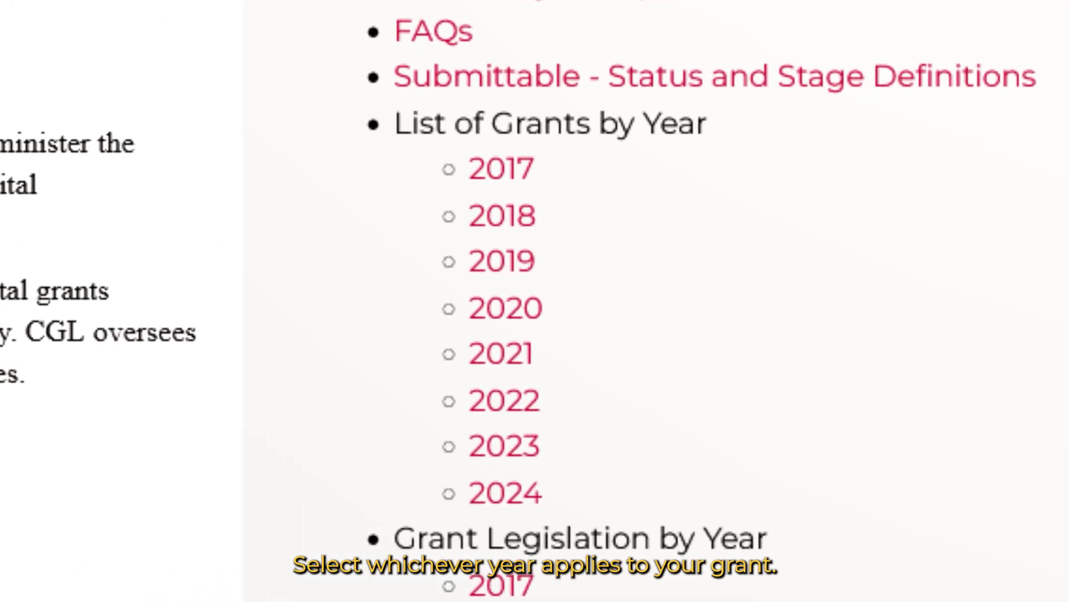
left_click(524, 493)
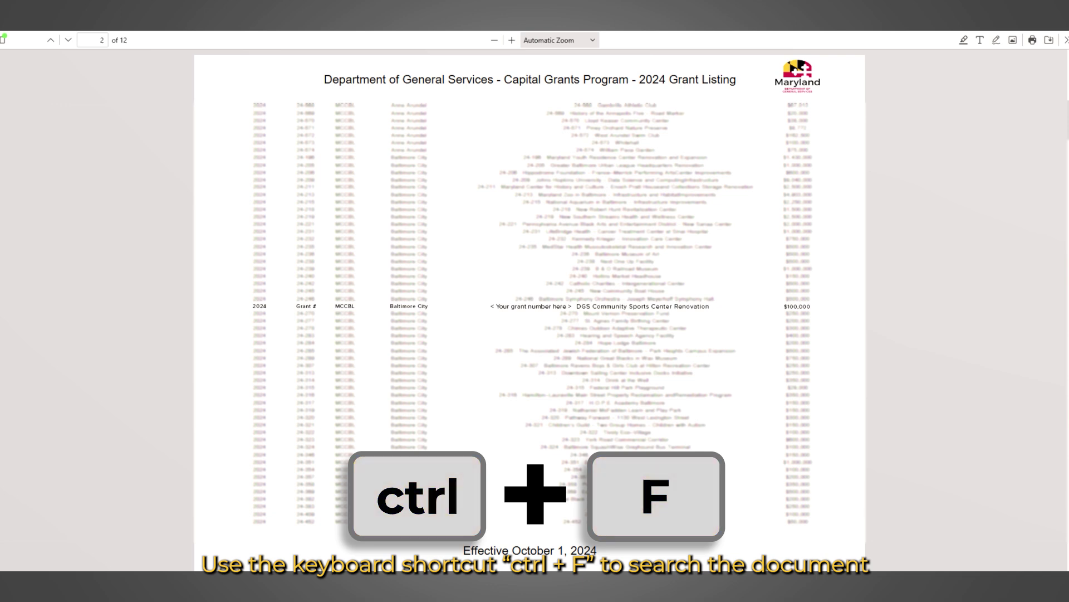
- Search the 2024 listing for 'DGS Community Sports Center renovation'
key("ctrl+f")
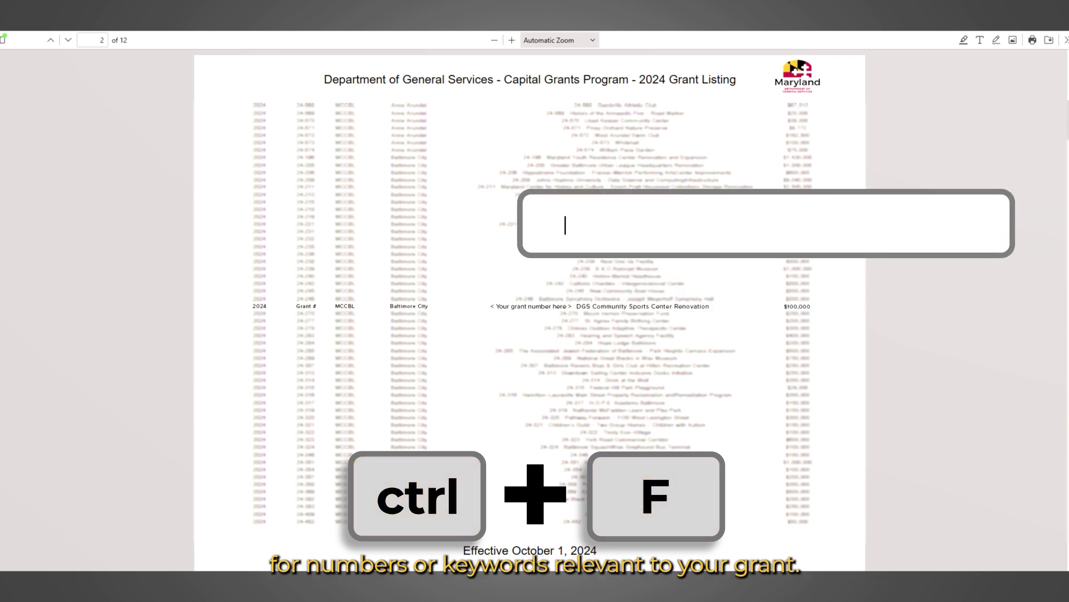
type("DGS Community Sports Center renovation")
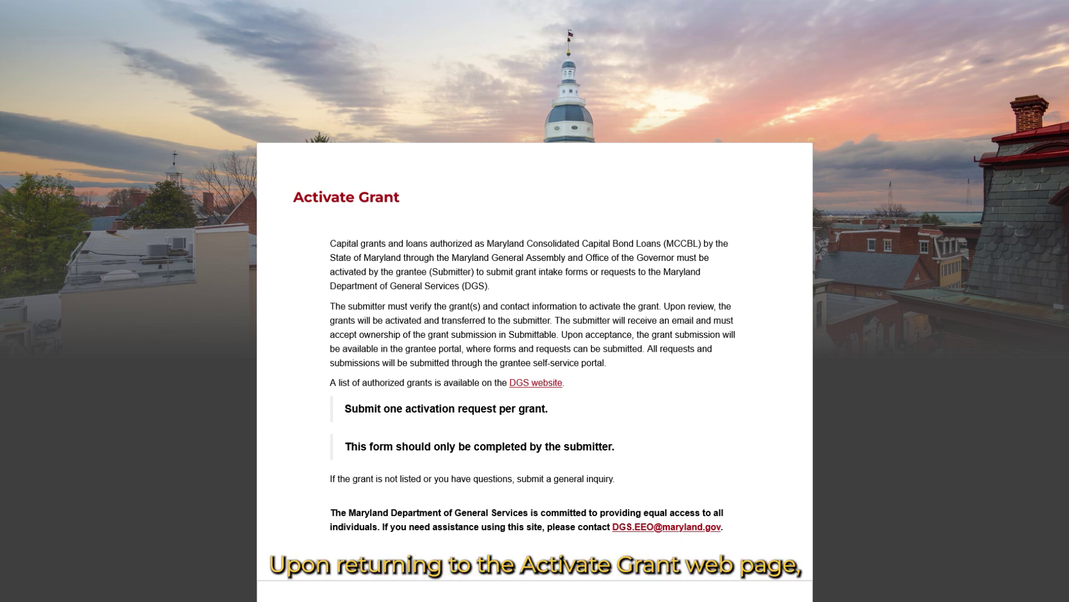
- Enter legal name 'Maryland Department of General Services' and the submitter's first and last name
scroll(535, 334, "down", 5)
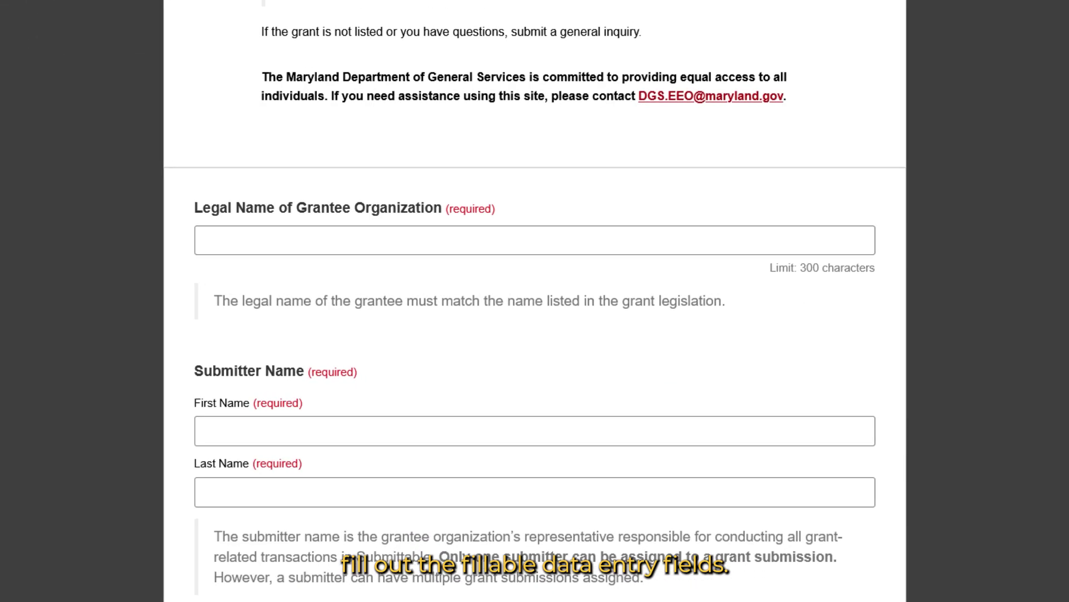
scroll(535, 335, "down", 8)
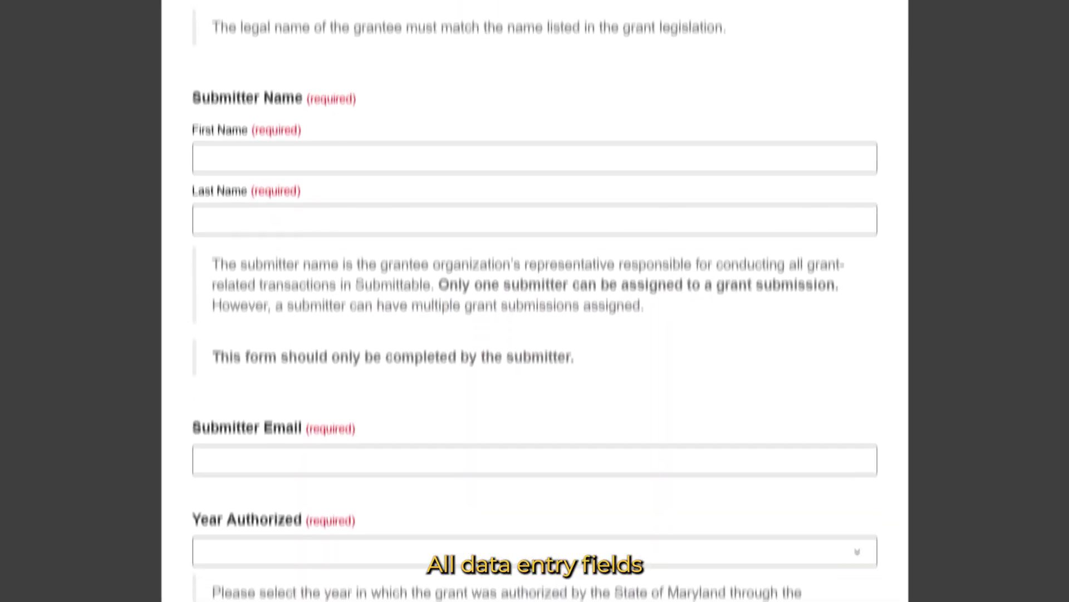
scroll(535, 335, "down", 2)
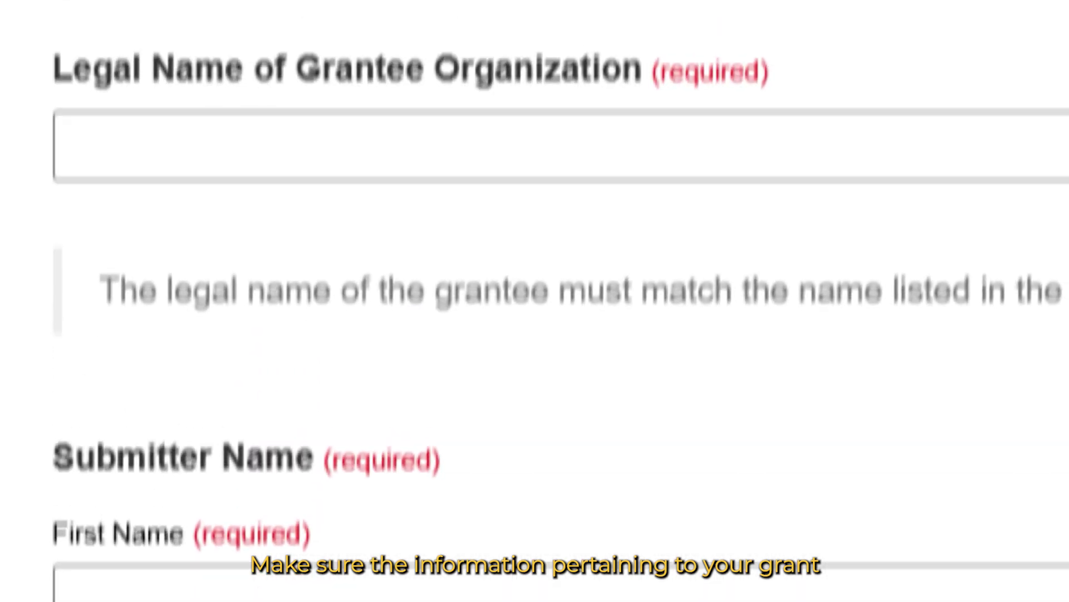
left_click(102, 146)
type("Maryland Departme")
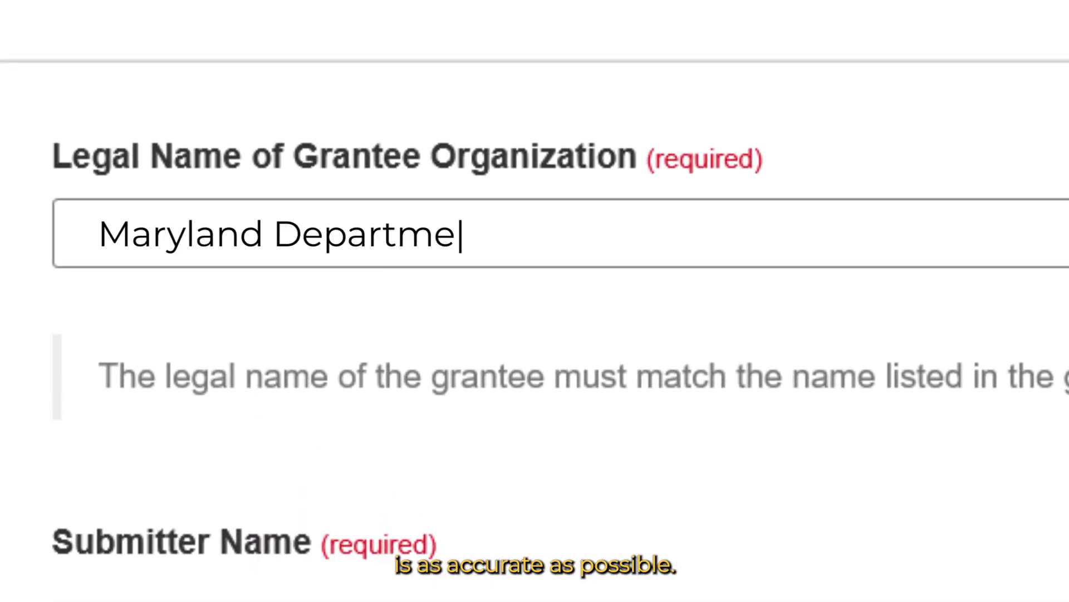
type("nt of General Services")
left_click(103, 249)
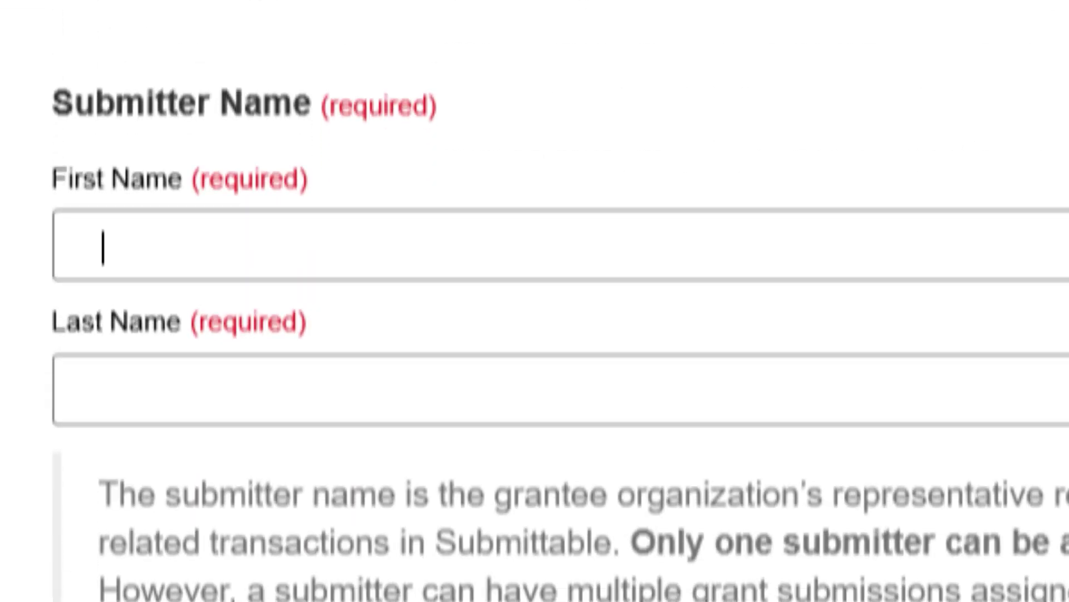
type("John")
left_click(102, 390)
type("Doe")
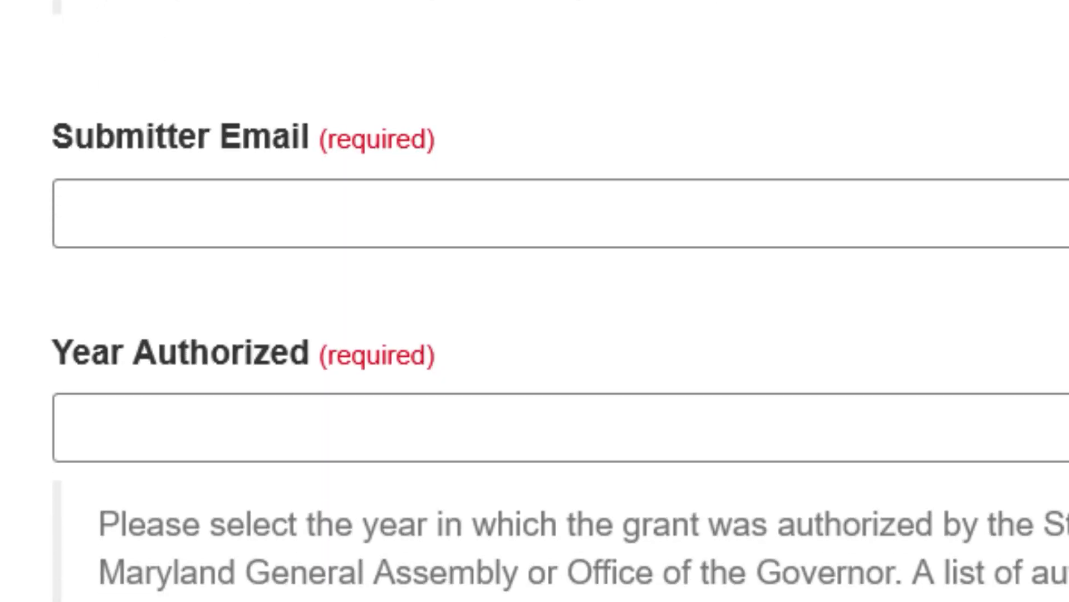
- Fill in the submitter's e-mail address and set Year Authorized to 2024
left_click(102, 215)
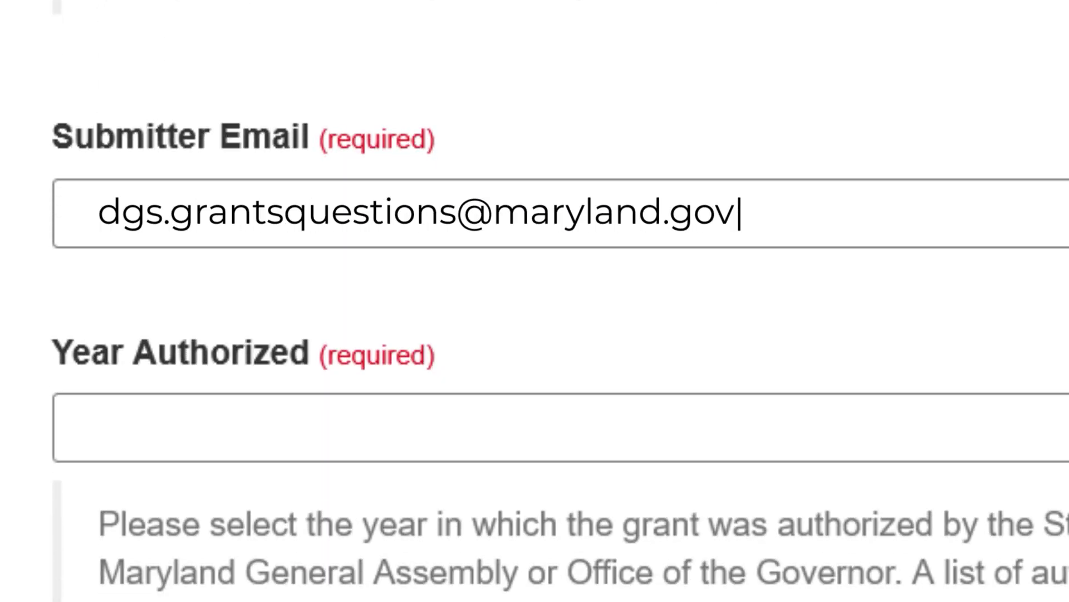
left_click(210, 430)
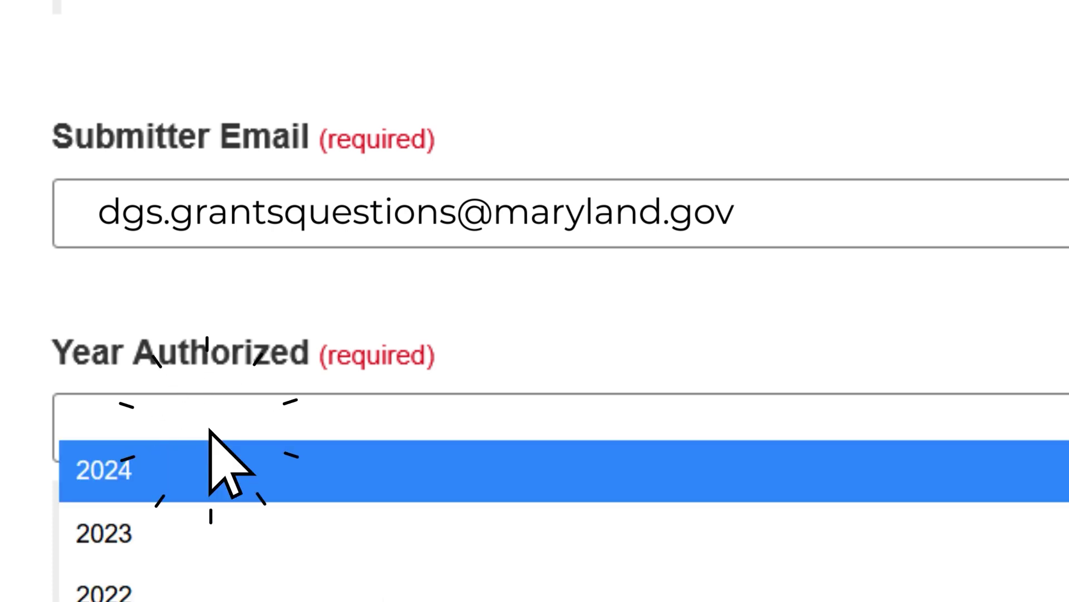
left_click(139, 474)
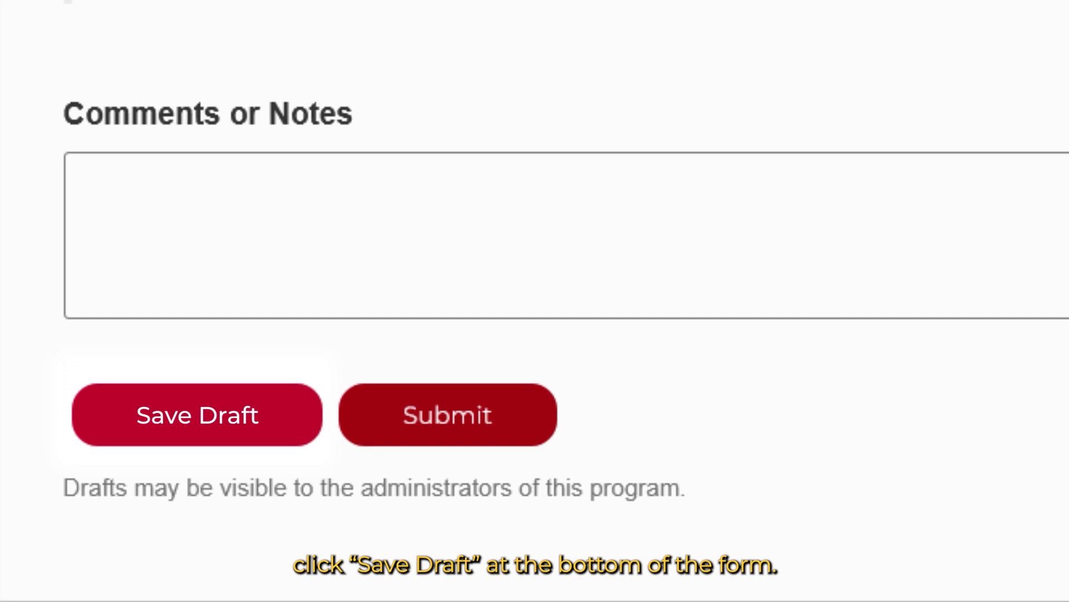
- Save the form as a draft, then reopen it via the Activate Grant 'here' link
left_click(294, 422)
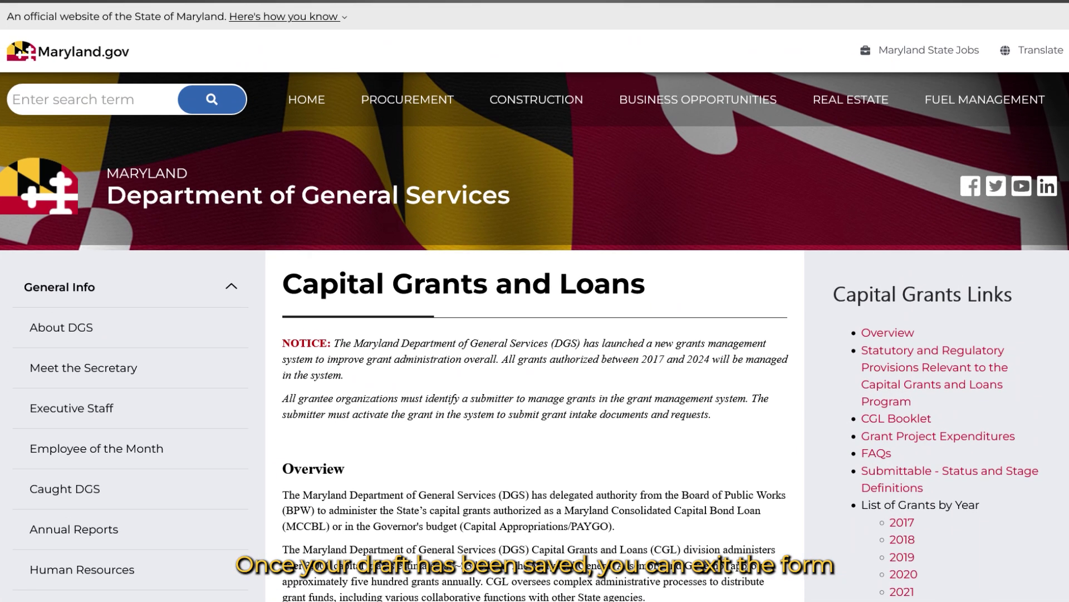
scroll(534, 390, "down", 10)
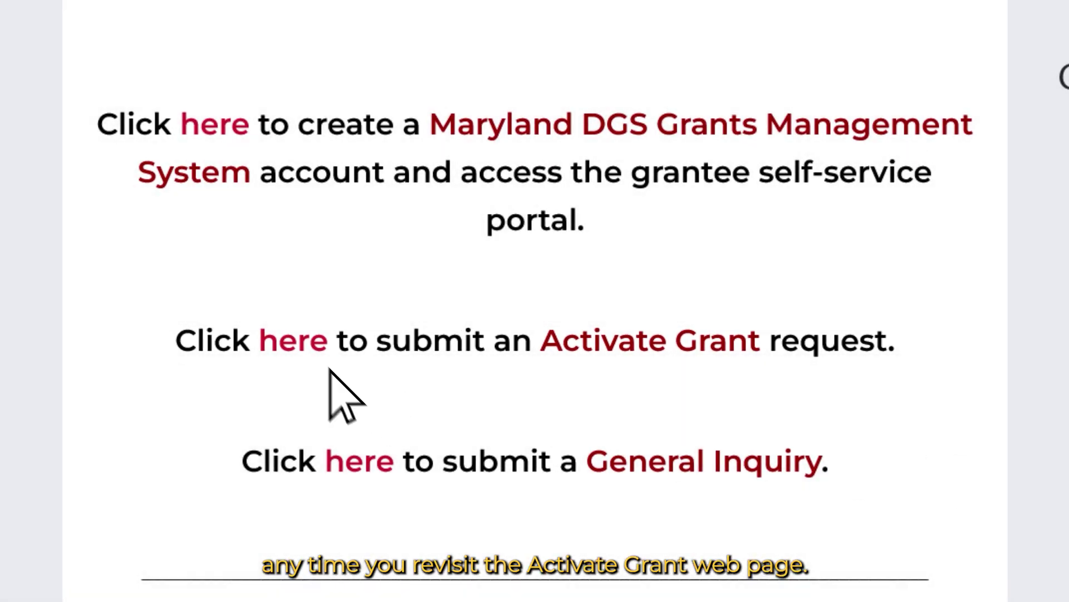
left_click(310, 342)
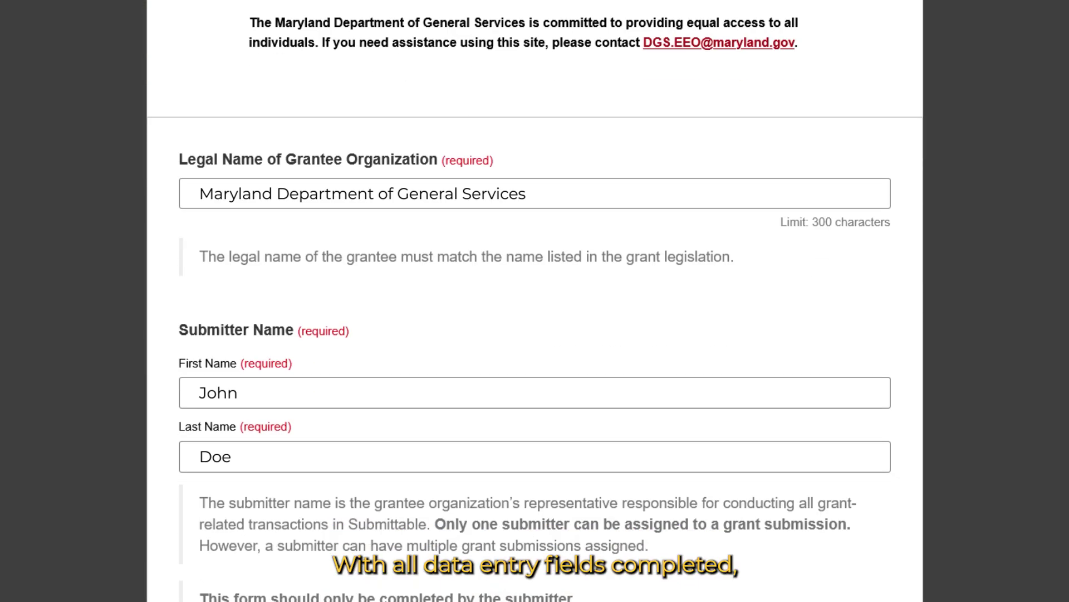
scroll(535, 301, "down", 10)
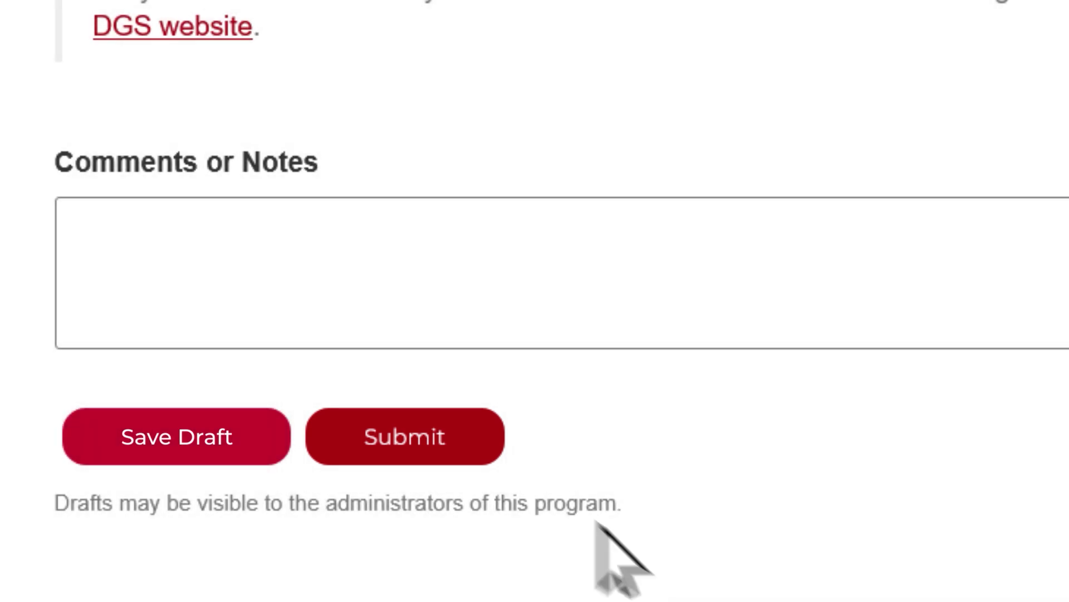
- Submit the completed Activate Grant request
left_click(467, 442)
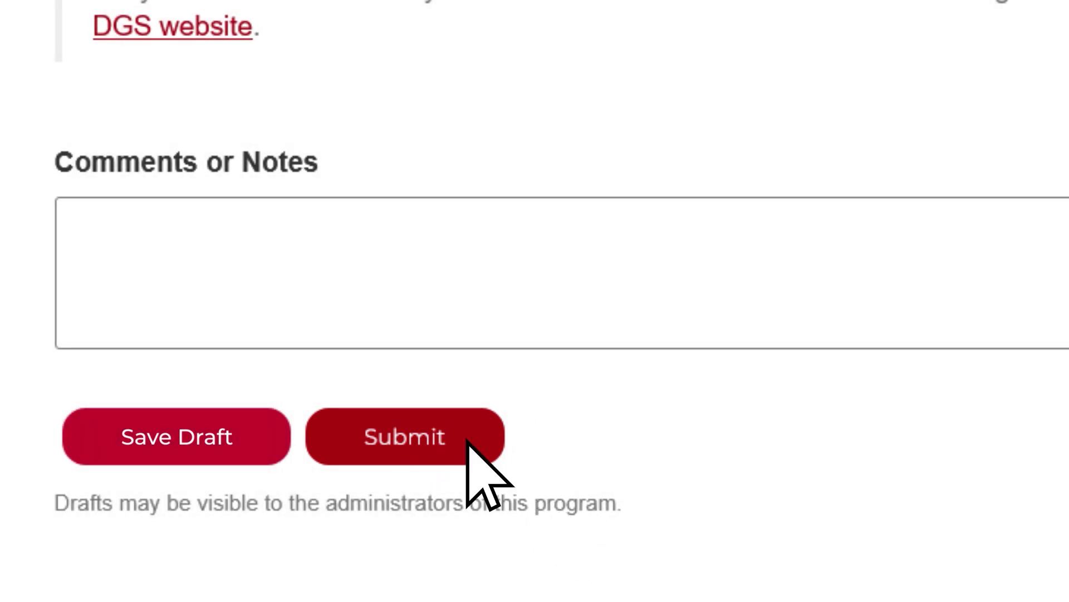